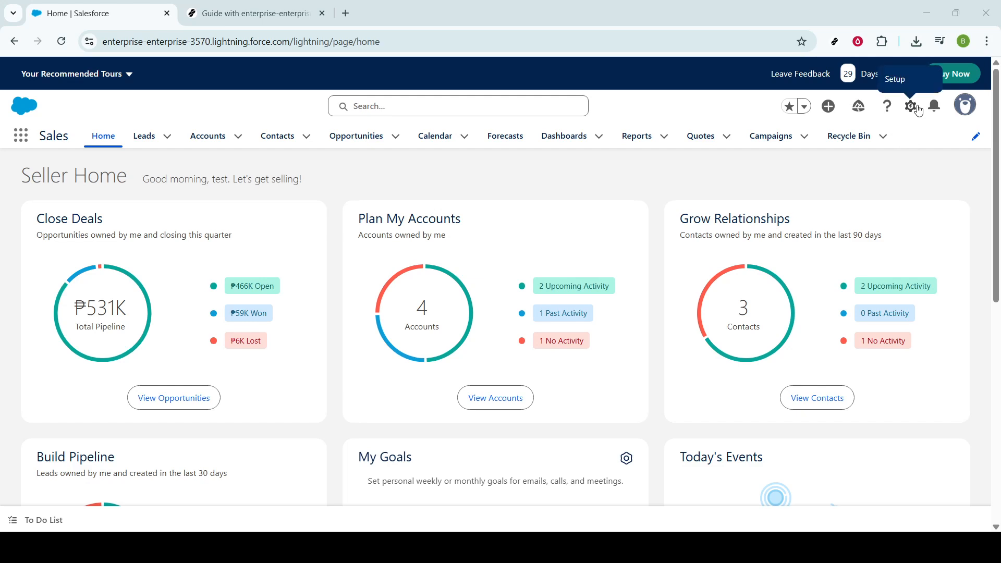
- Open Setup and find the Themes and Branding page by searching for "themes"
left_click(918, 110)
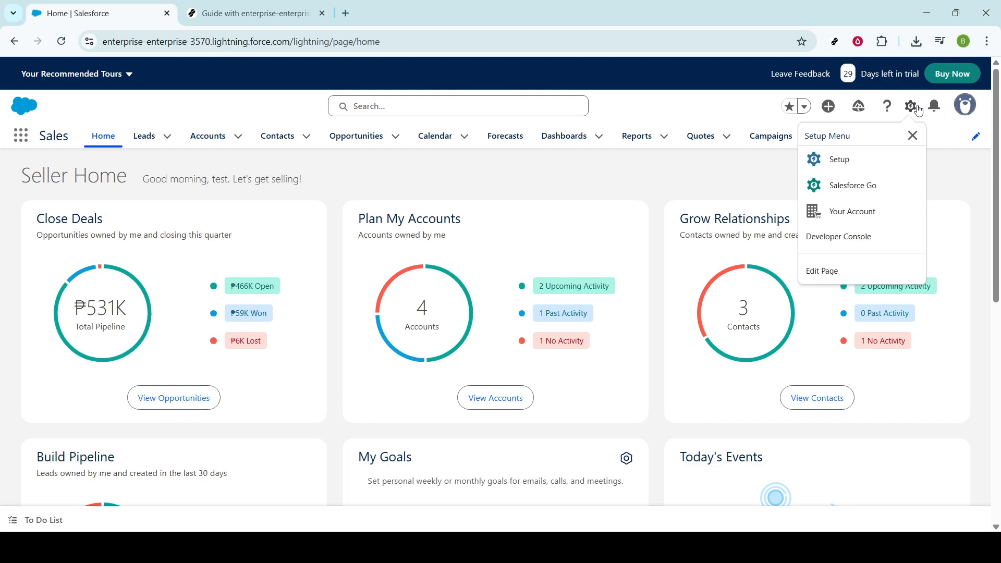
left_click(840, 160)
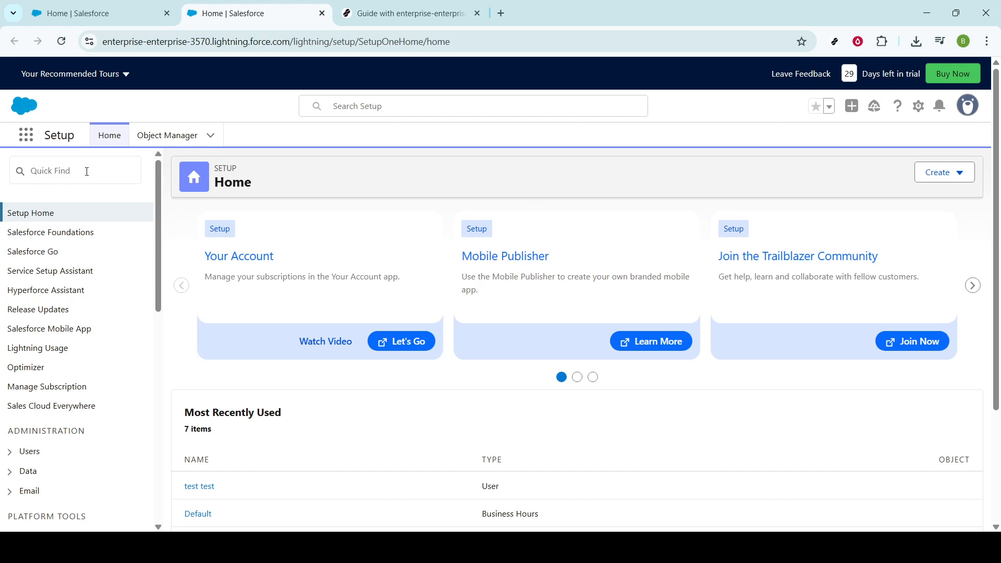
left_click(85, 172)
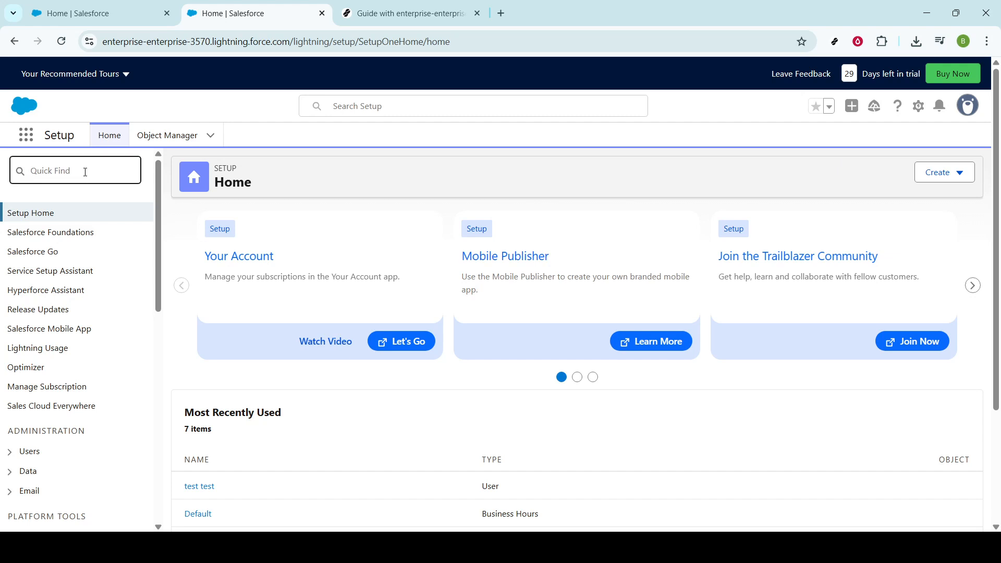
type("themes")
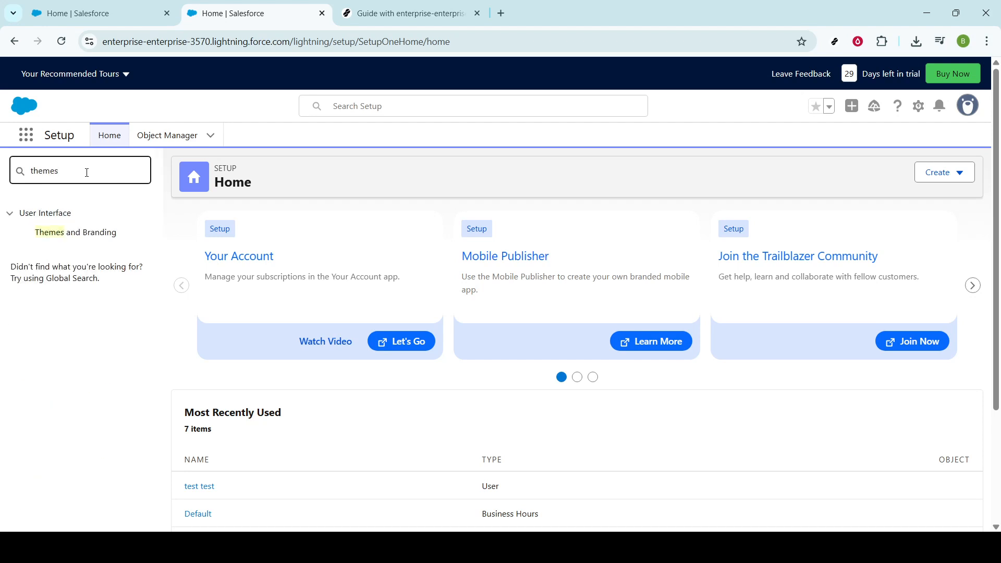
left_click(98, 240)
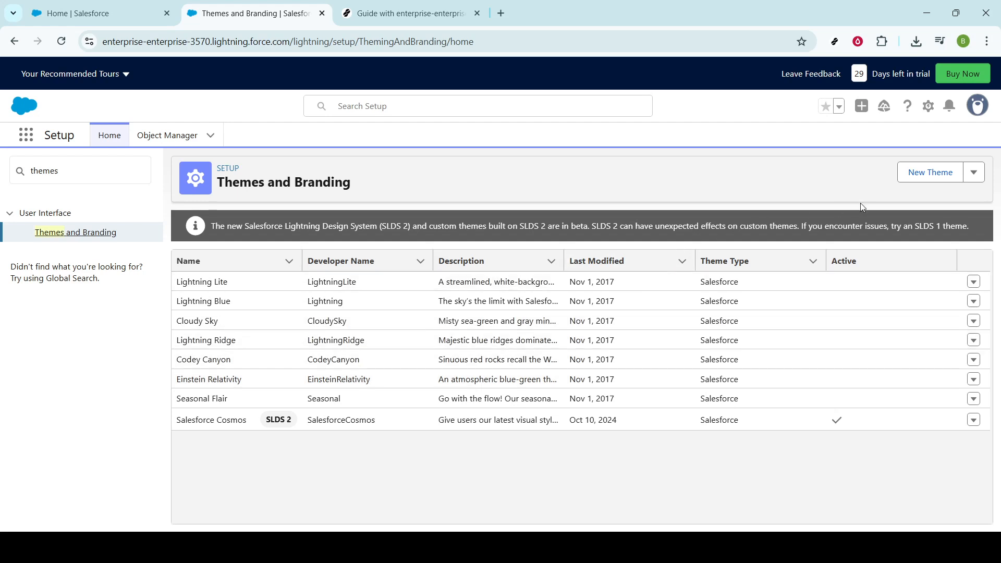
- Start a new custom theme and name it "sample theme"
left_click(939, 179)
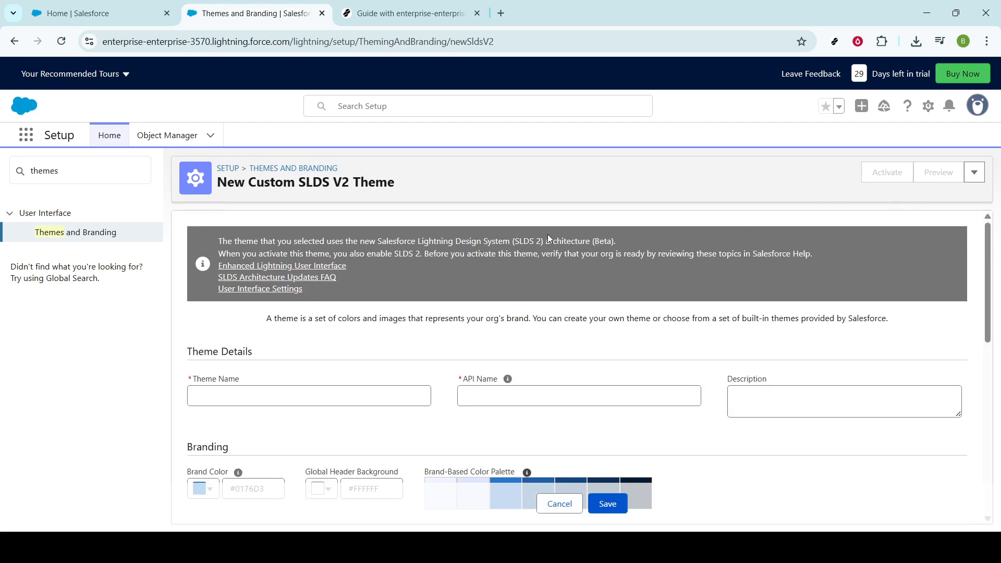
scroll(292, 347, "down", 1)
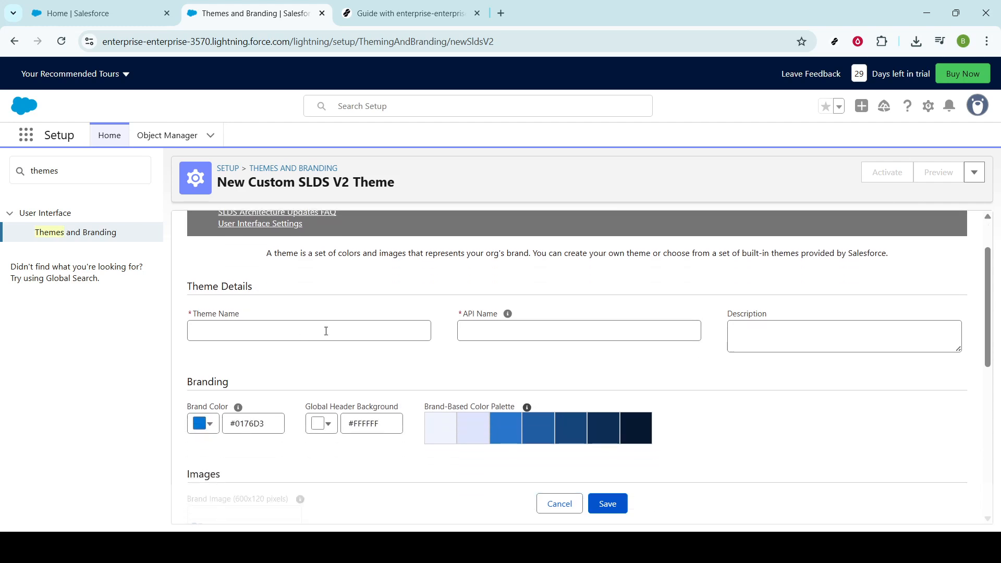
left_click(317, 336)
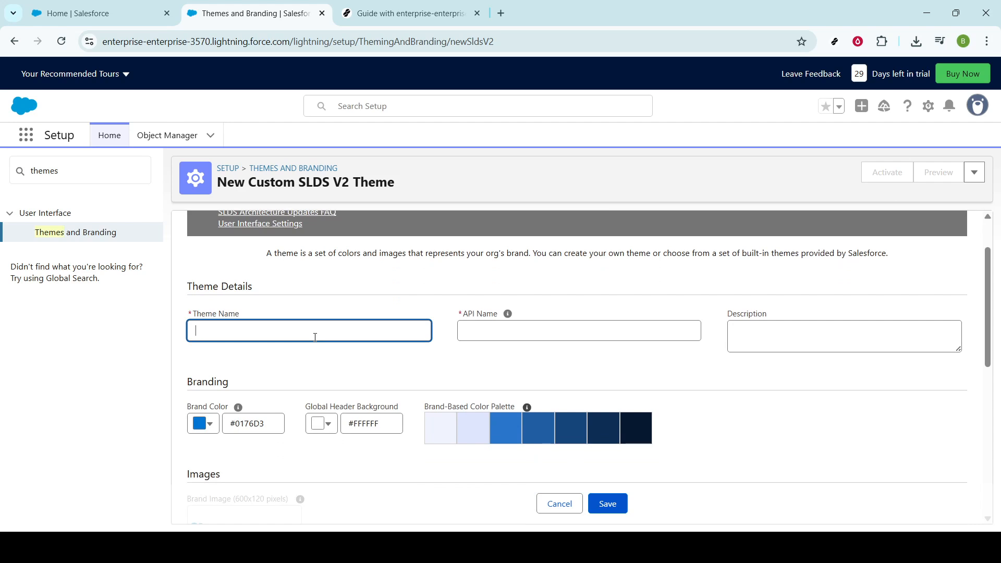
type("sample theme")
left_click(351, 354)
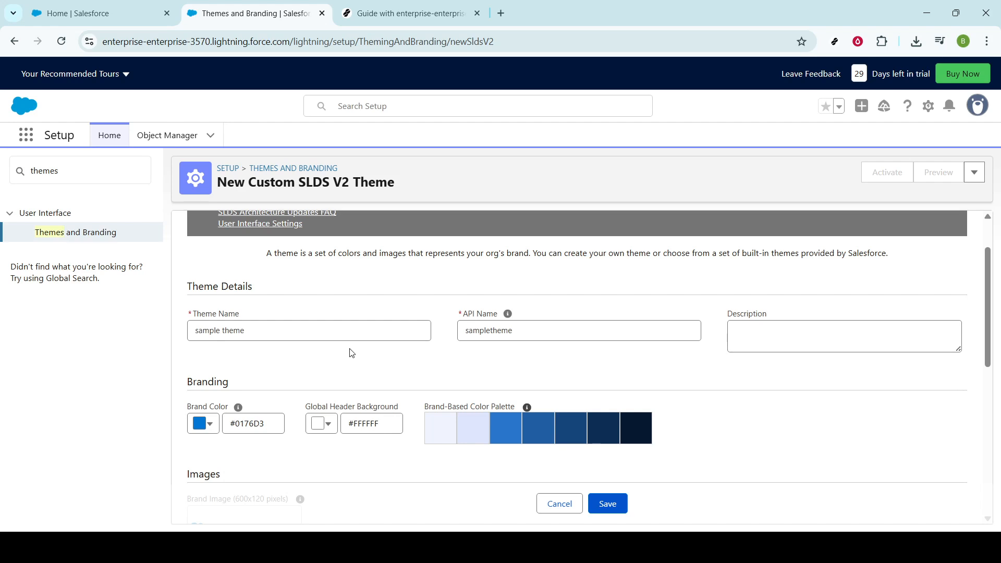
scroll(355, 360, "down", 3)
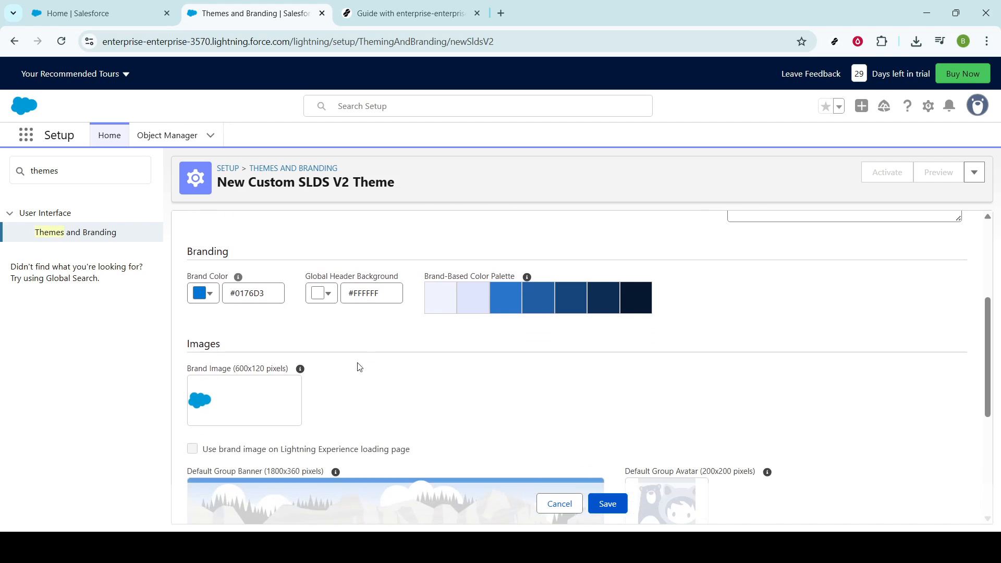
left_click(256, 400)
left_click(639, 356)
scroll(250, 407, "up", 2)
- Try black, #000000, as the theme's brand color
left_click(211, 364)
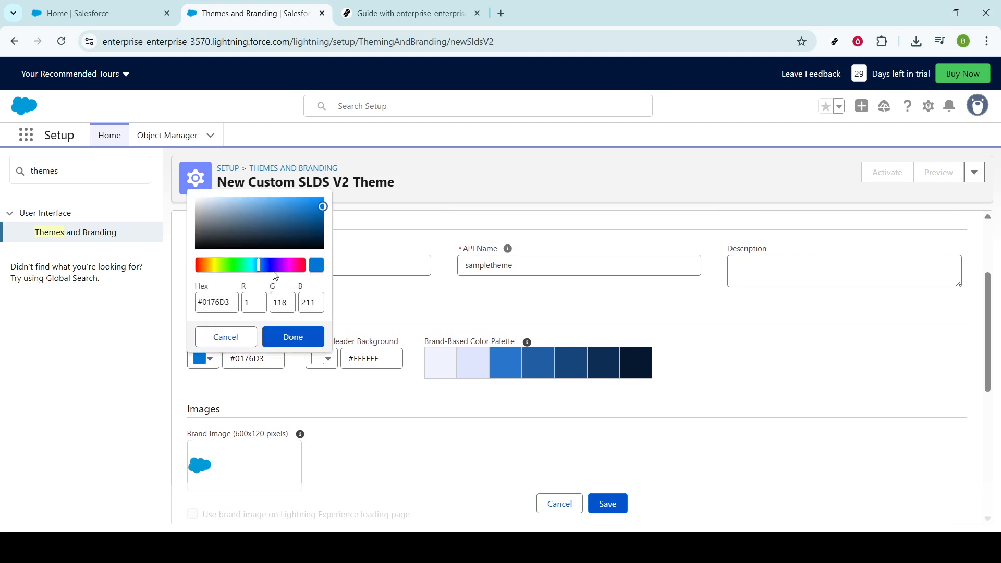
left_click(212, 267)
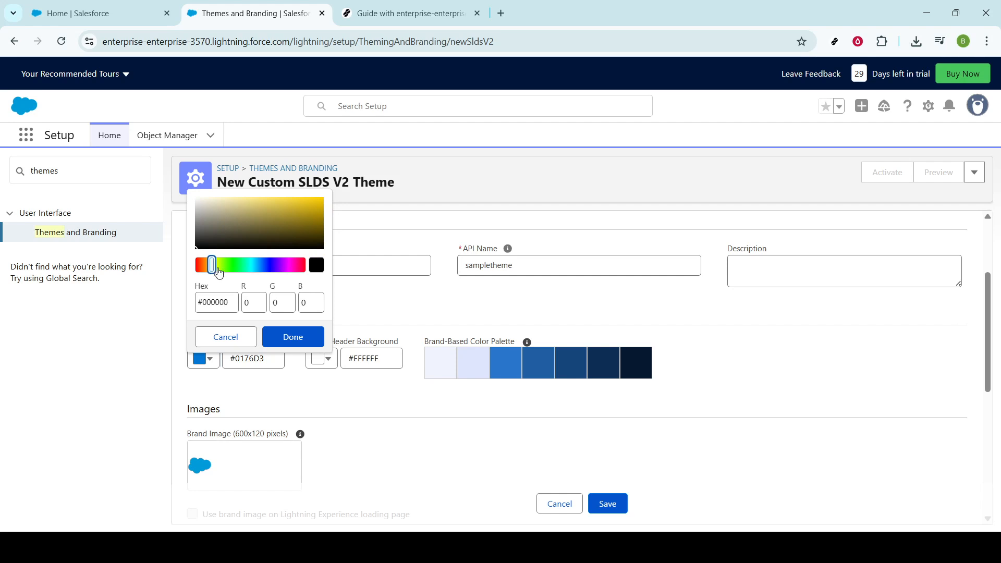
left_click(219, 267)
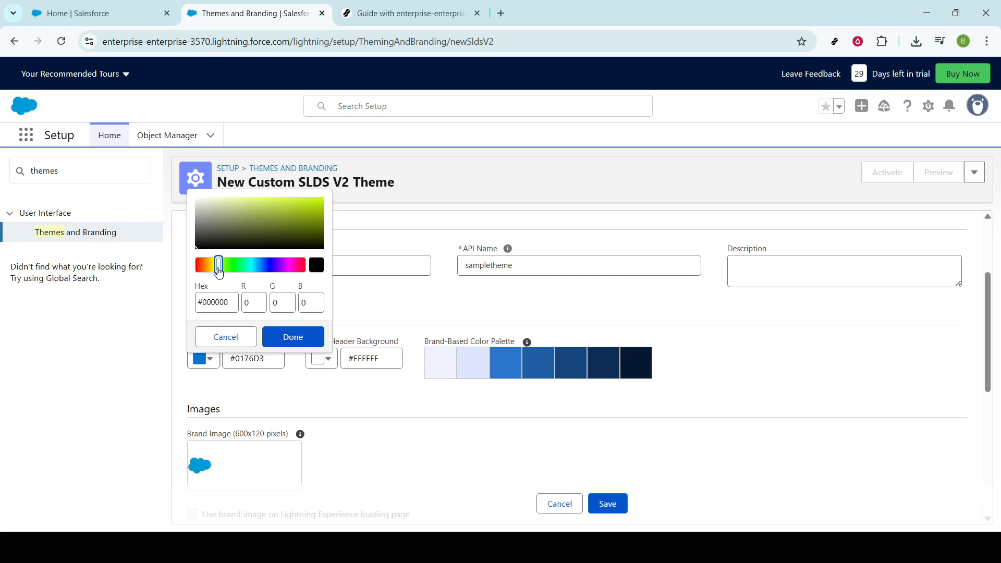
left_click_drag(219, 269, 215, 269)
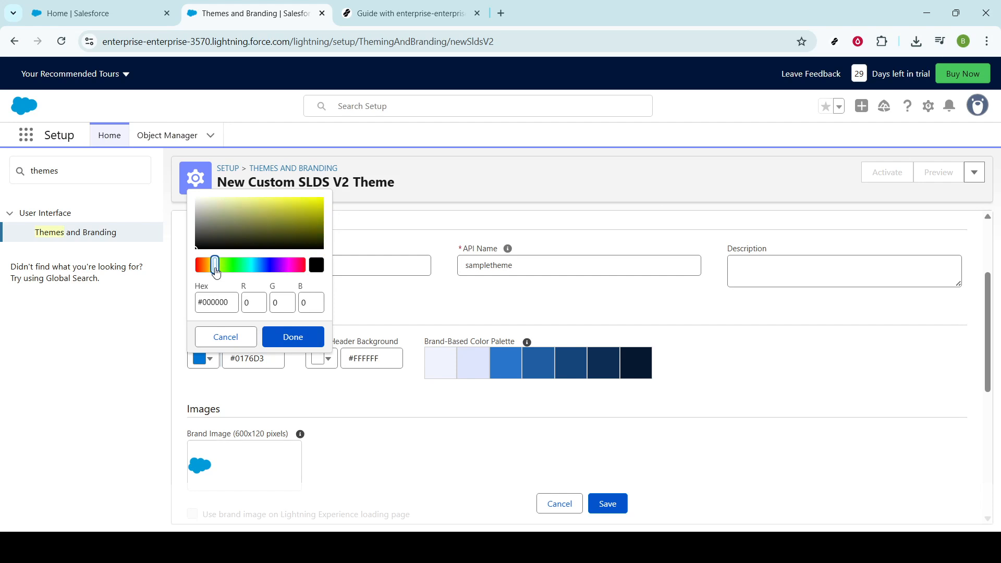
left_click(292, 339)
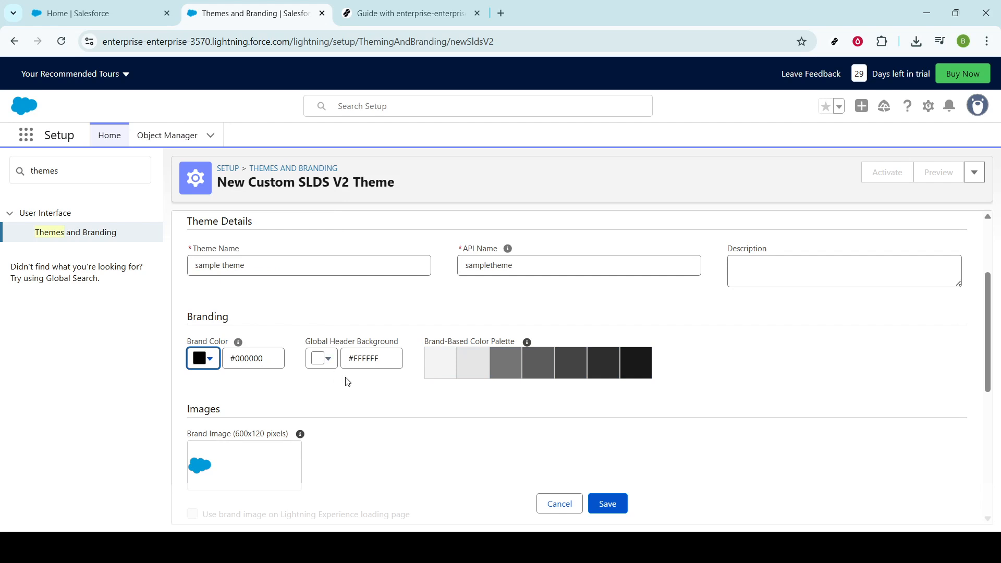
- Set the theme's brand color to the dark red #6D2C2C
left_click(205, 360)
left_click(271, 228)
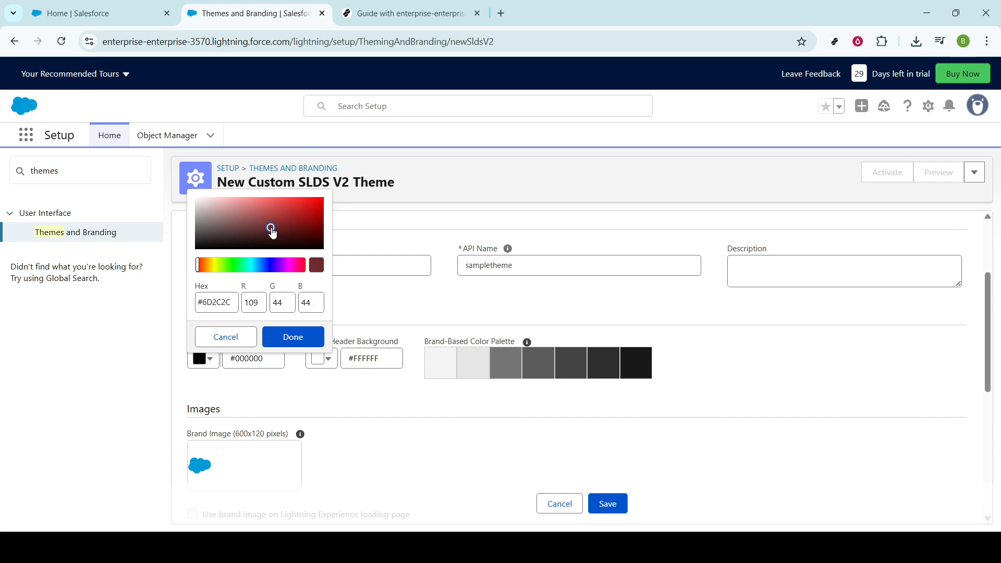
left_click(295, 344)
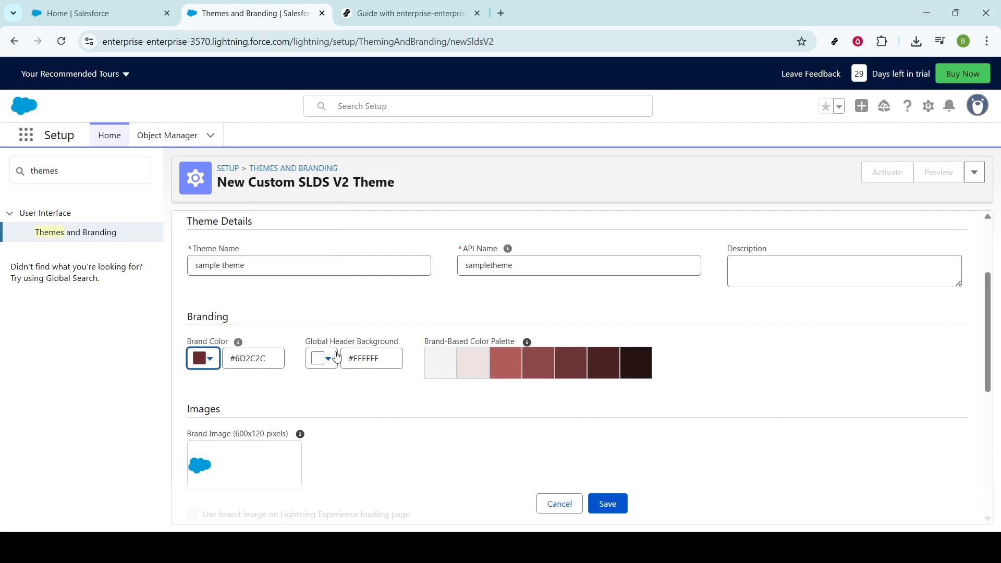
- Set the theme's global header background to the very dark green #10190E
left_click(317, 359)
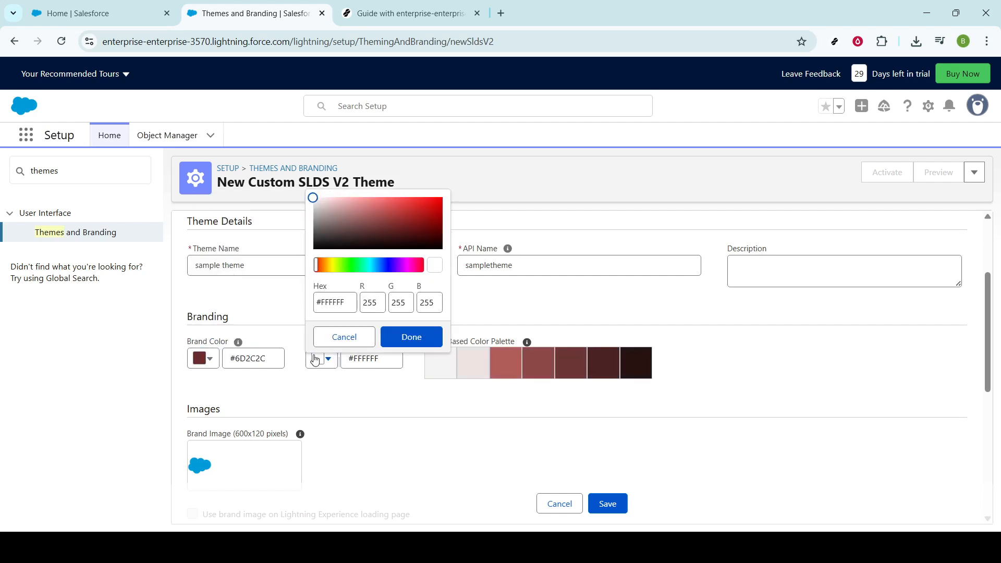
left_click(373, 245)
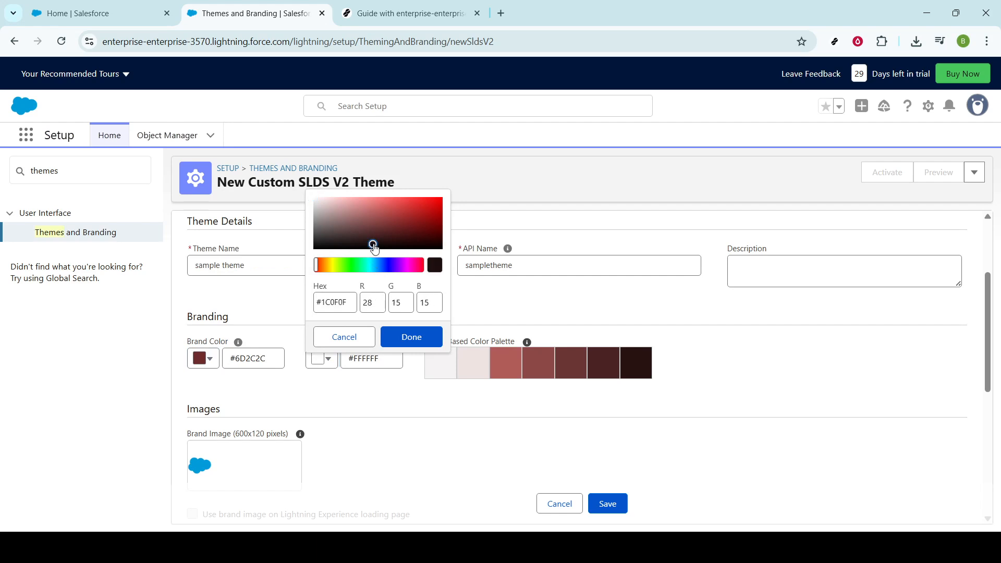
left_click_drag(368, 267, 346, 266)
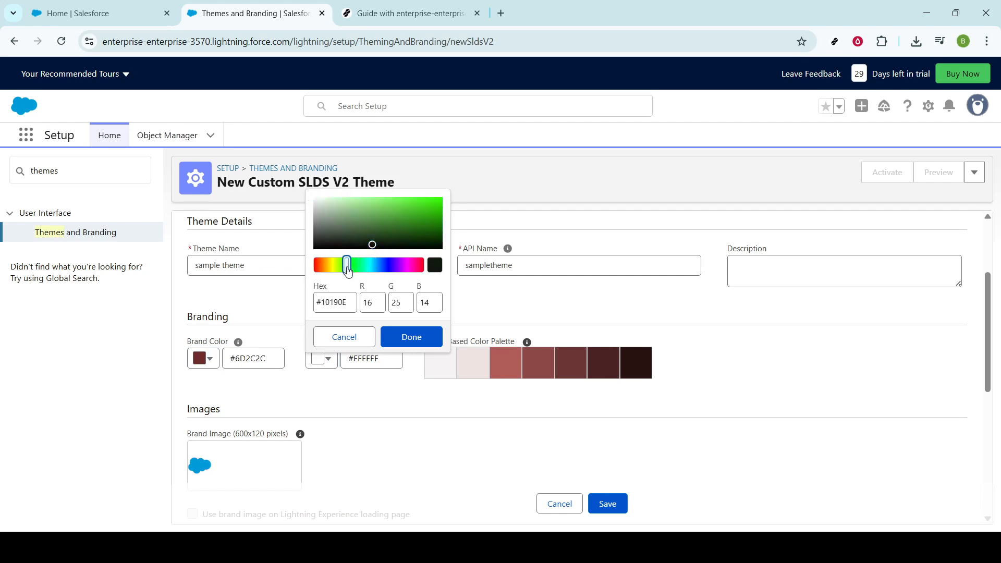
left_click(415, 339)
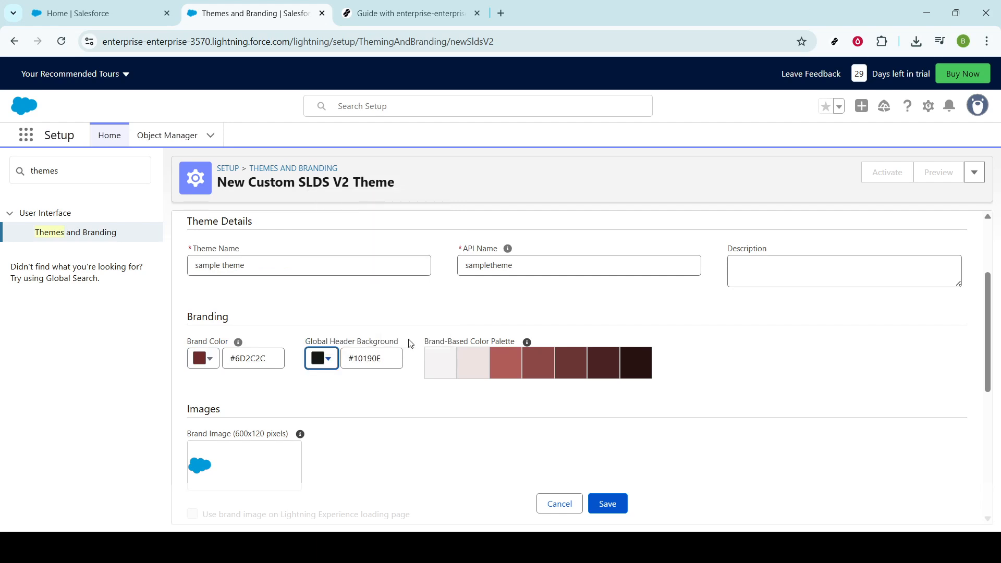
left_click(497, 365)
scroll(358, 420, "down", 4)
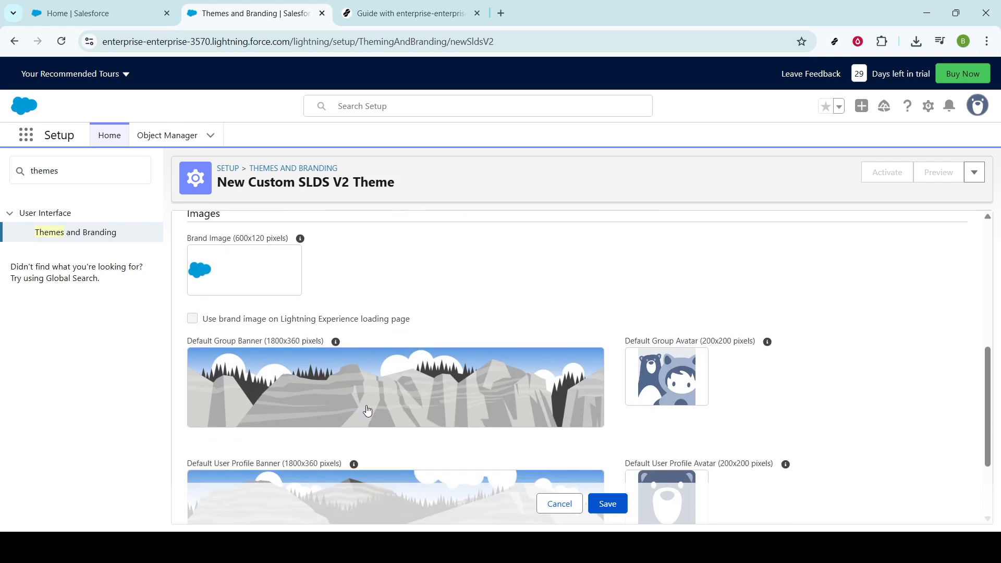
left_click(679, 375)
left_click(662, 290)
scroll(672, 373, "down", 3)
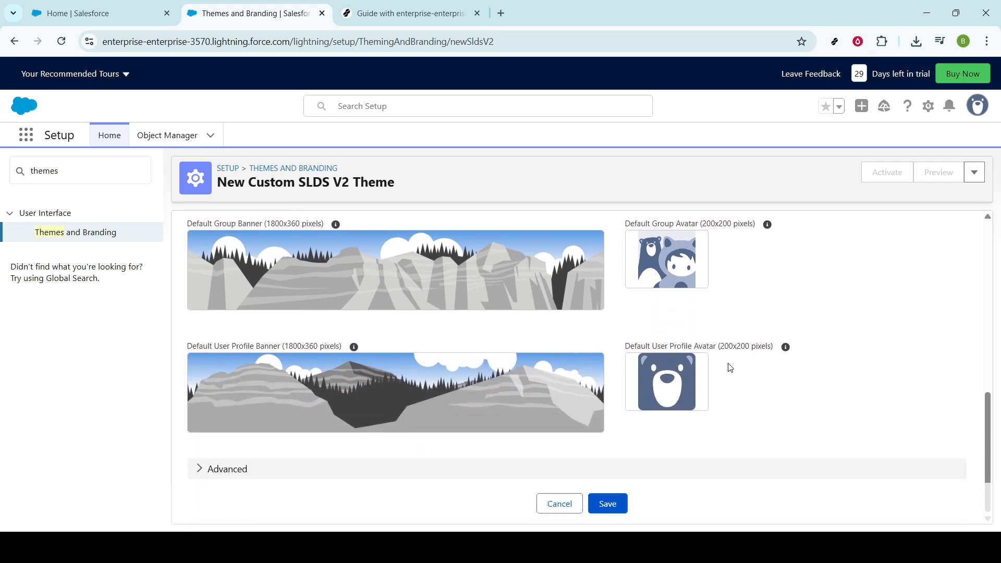
scroll(326, 383, "up", 1)
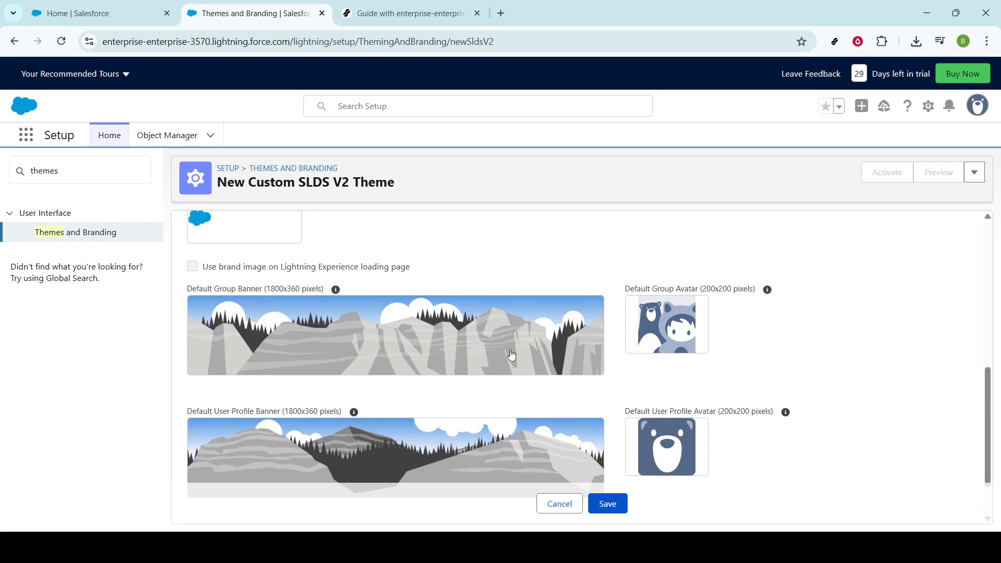
- Save the new custom theme and try to activate it
left_click(615, 503)
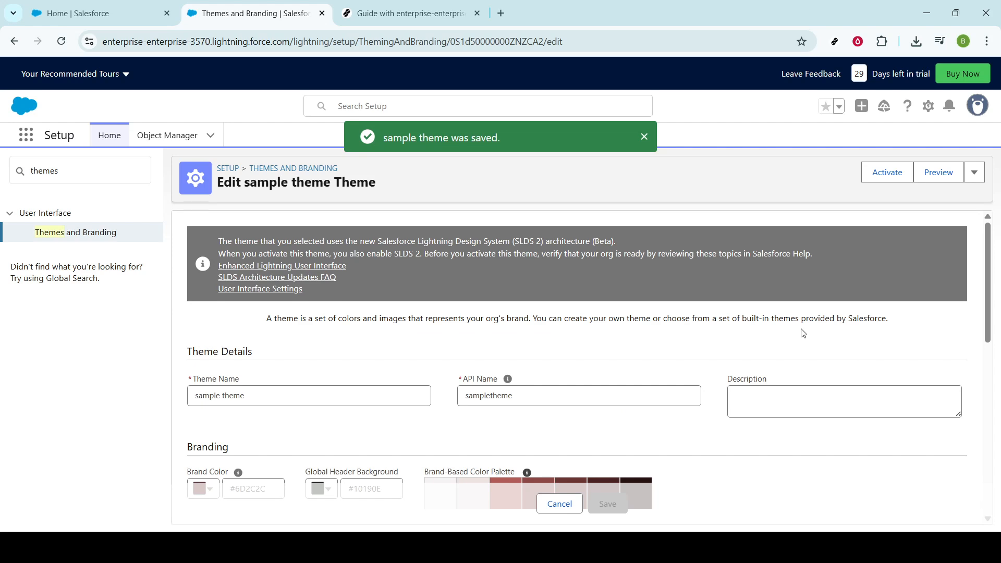
left_click(882, 180)
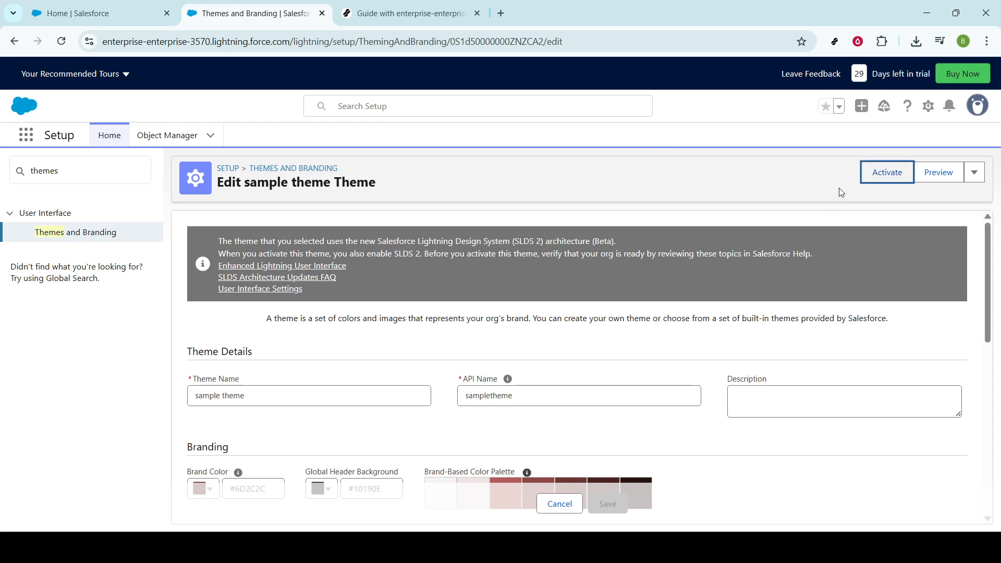
left_click(892, 187)
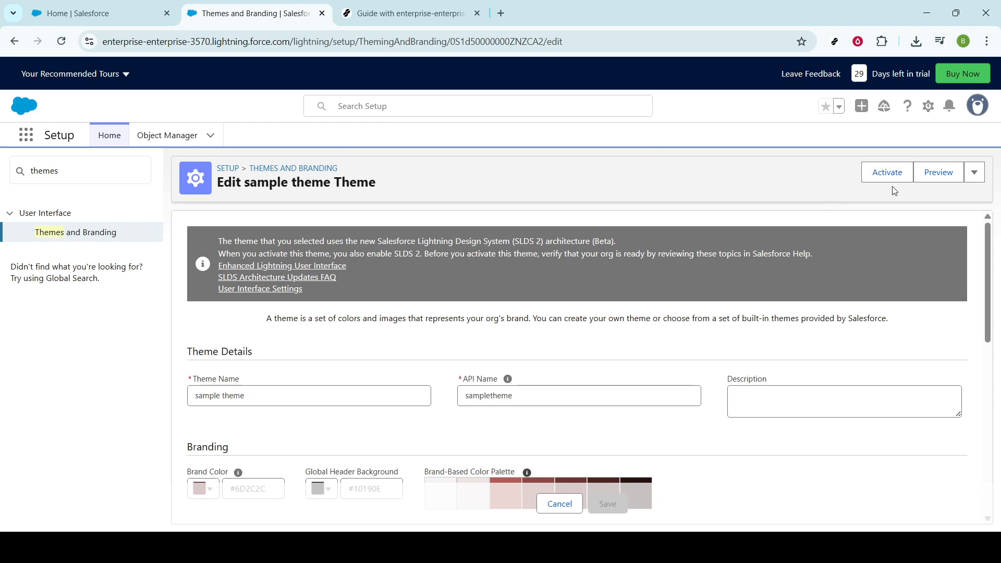